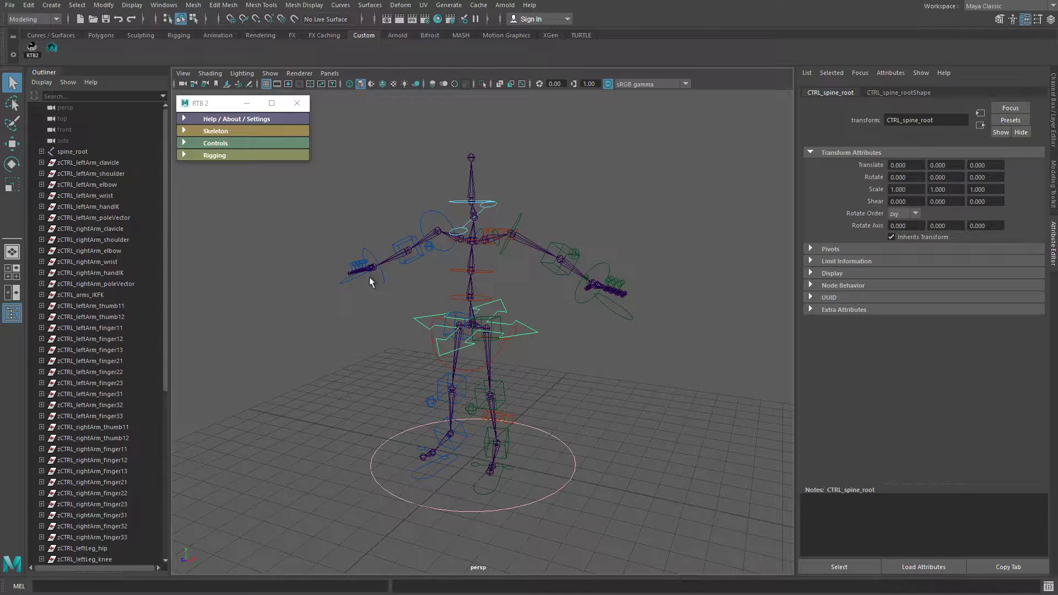
Open the Rigging options of RTB 2.
alt+drag(570, 199, 578, 276)
alt+middle_drag(596, 385, 600, 318)
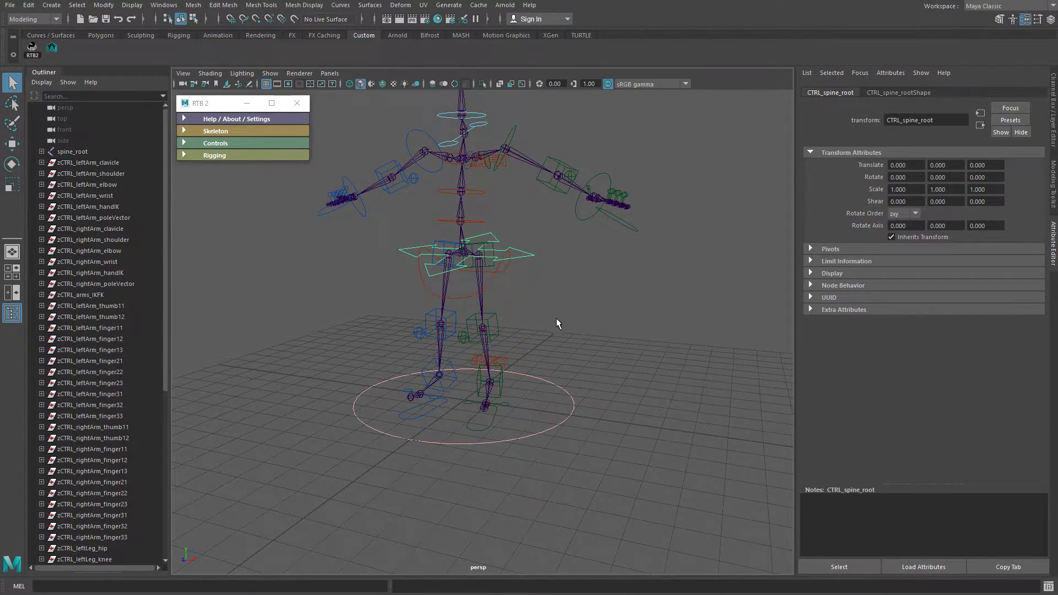
alt+drag(557, 319, 572, 316)
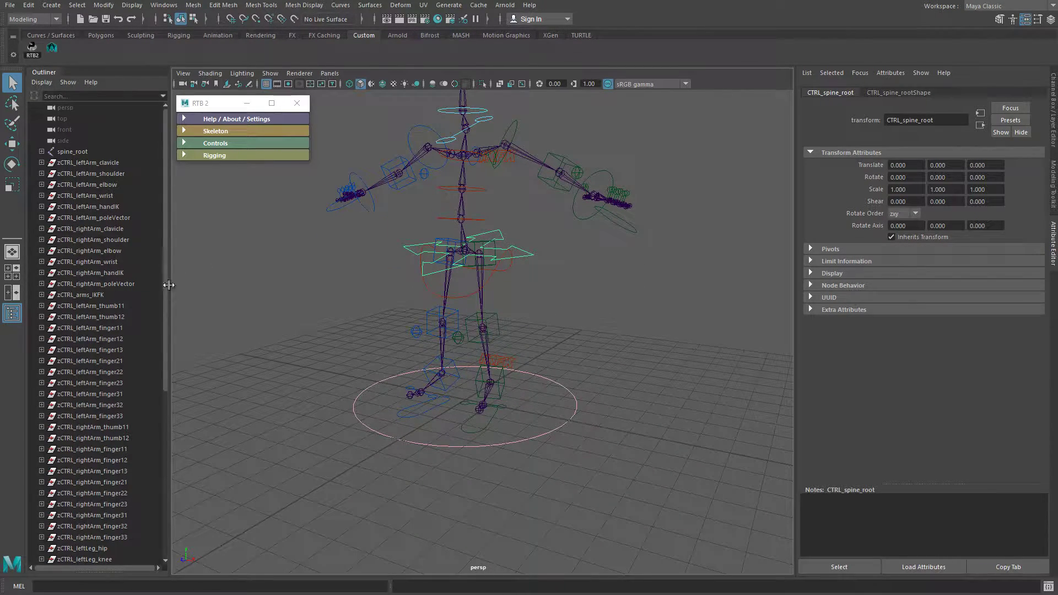
click(183, 155)
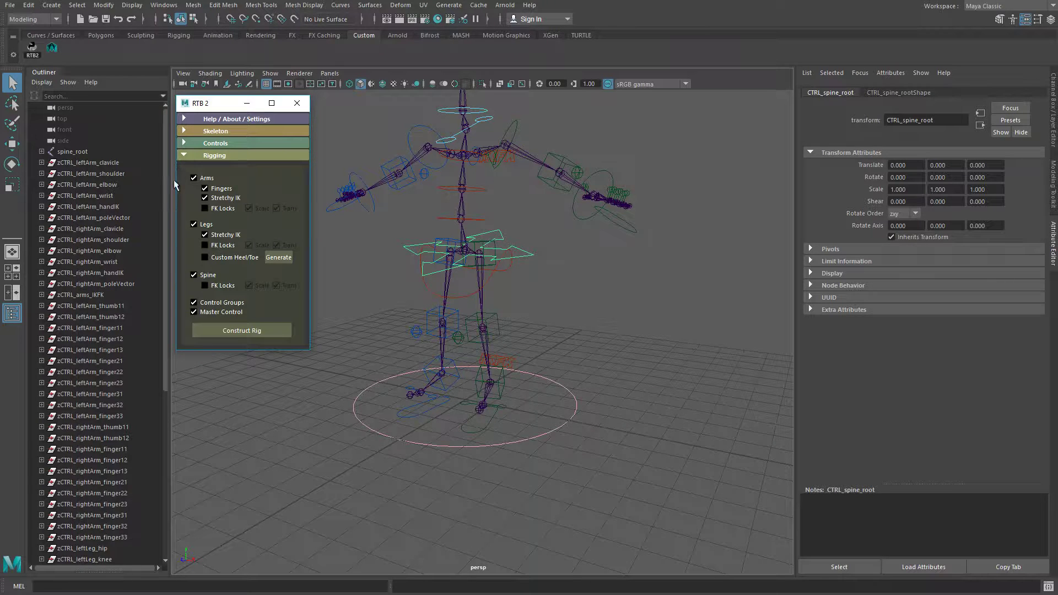
Expand the complete spine_root joint hierarchy in the Outliner to examine it, and collapse it again.
shift+click(42, 151)
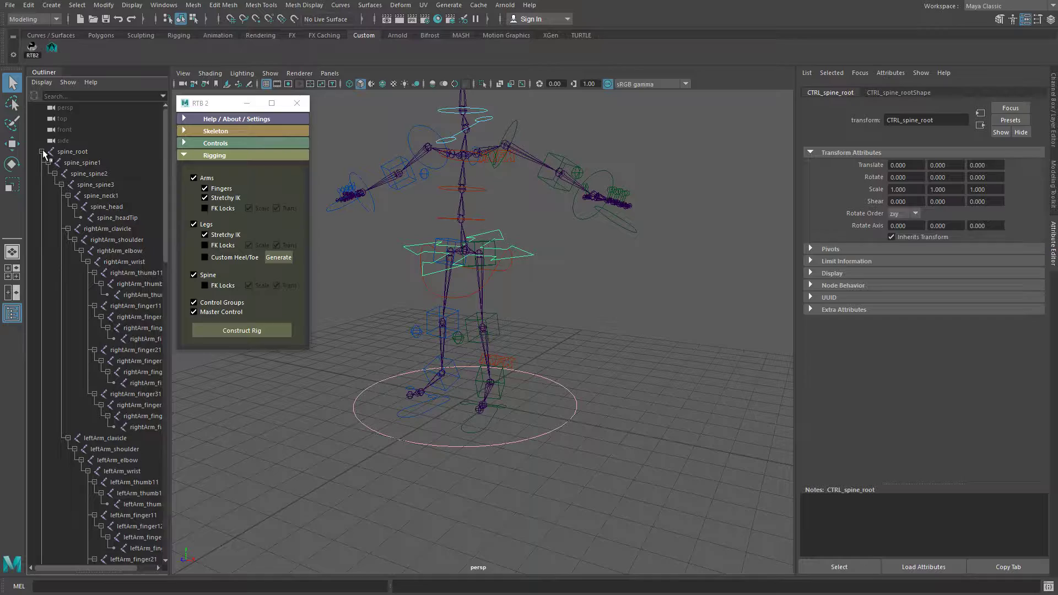
click(42, 149)
drag(163, 216, 118, 167)
Compare the transform attributes of the zCTRL_leftArm_clavicle group with those of its child control CTRL_leftArm_clavicle.
click(42, 163)
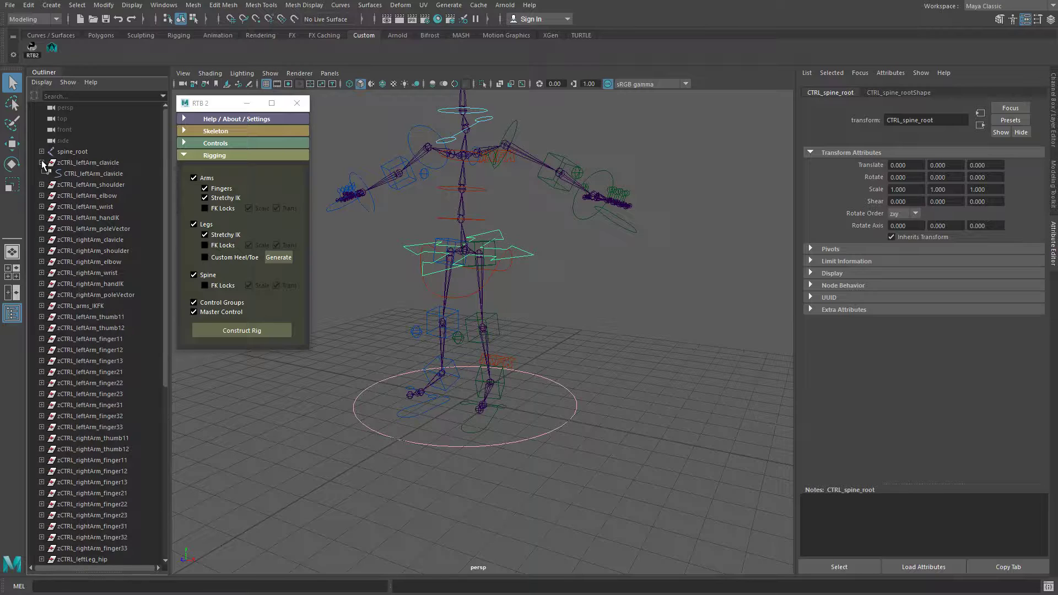
click(84, 161)
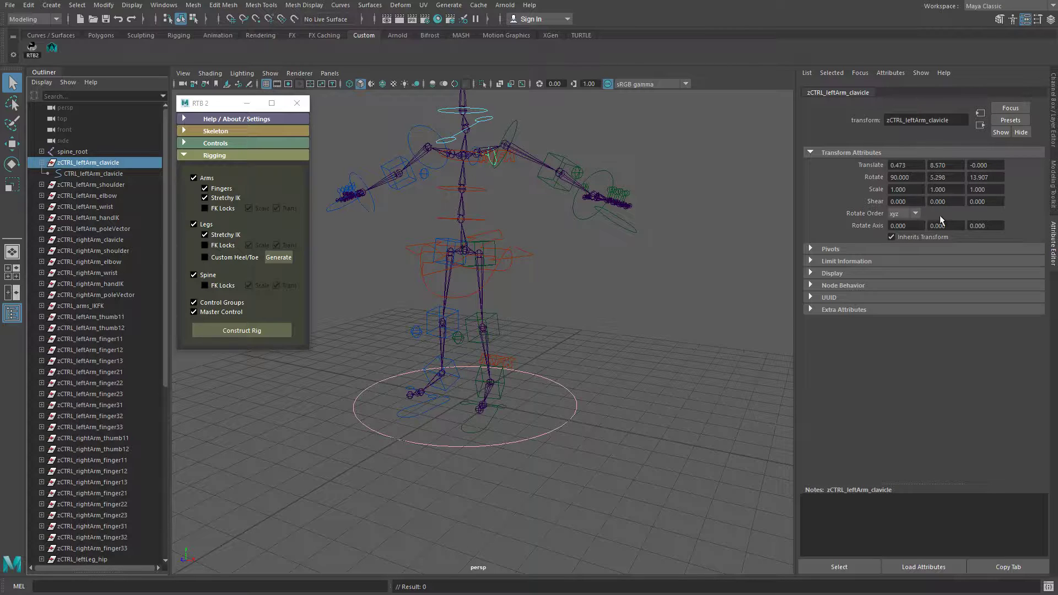
click(107, 174)
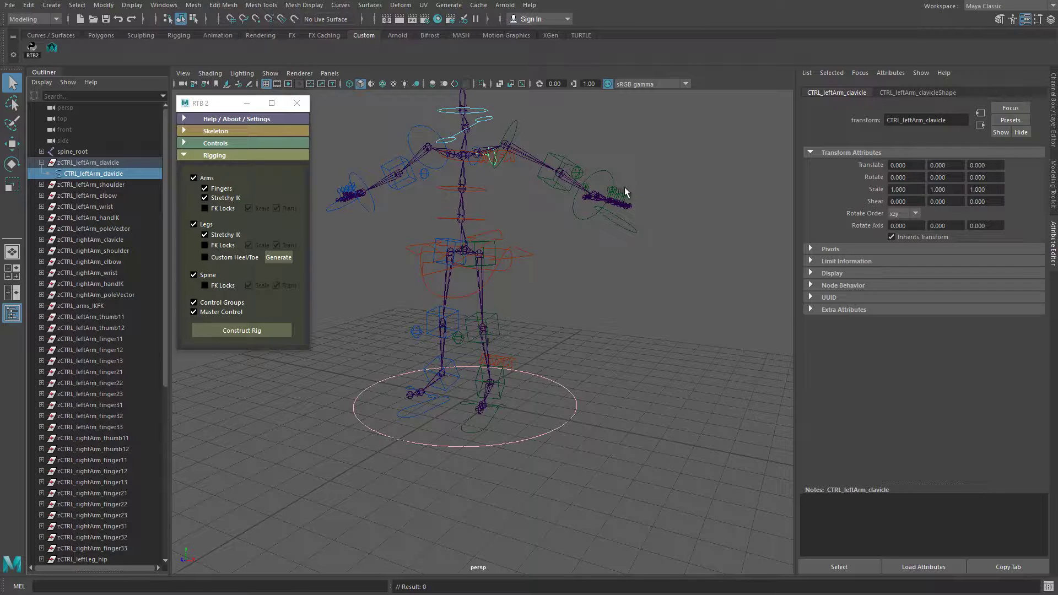
alt+drag(623, 187, 658, 338)
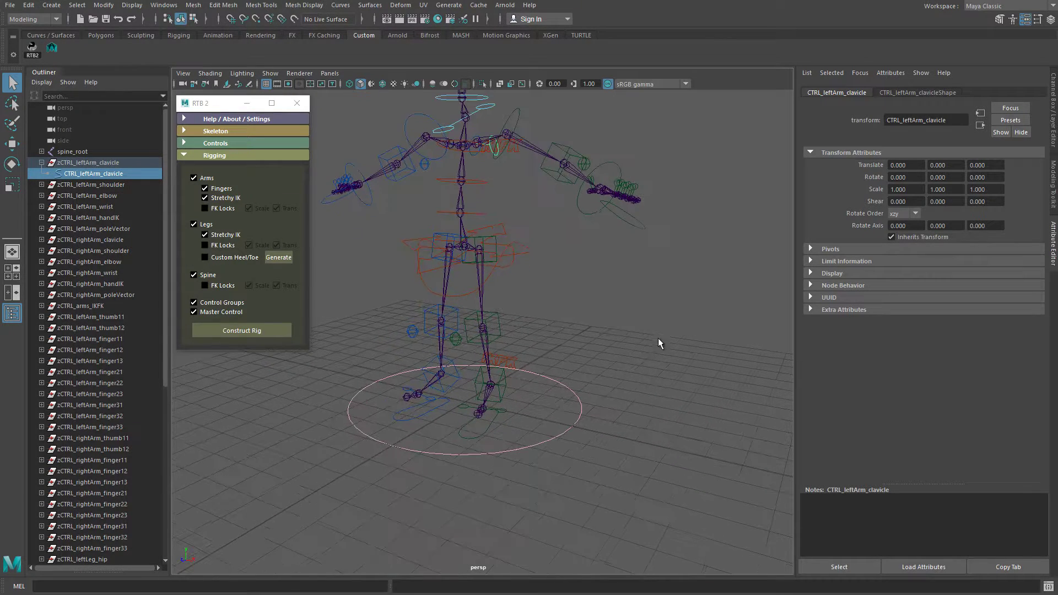
click(41, 162)
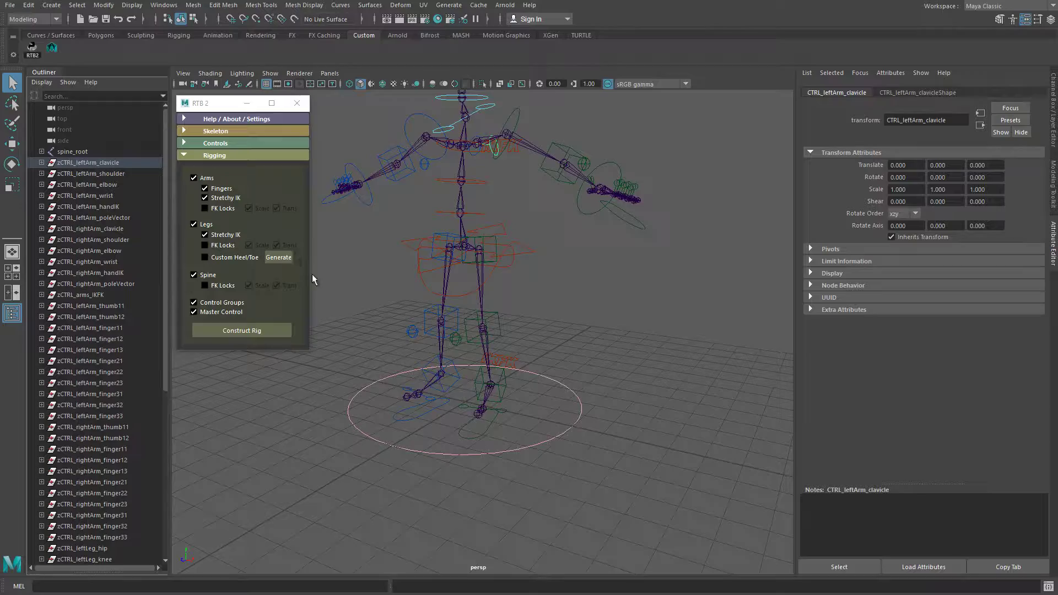
Enable Custom Heel/Toe for the legs and generate the heel and toe position locators.
alt+drag(312, 273, 404, 403)
scroll(458, 434, up, 5)
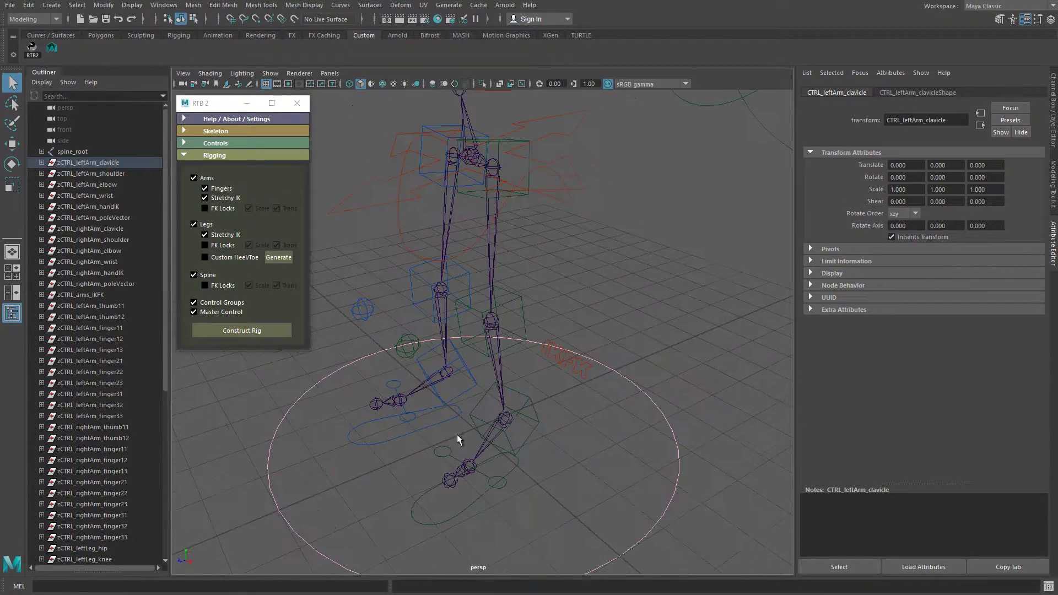
click(205, 257)
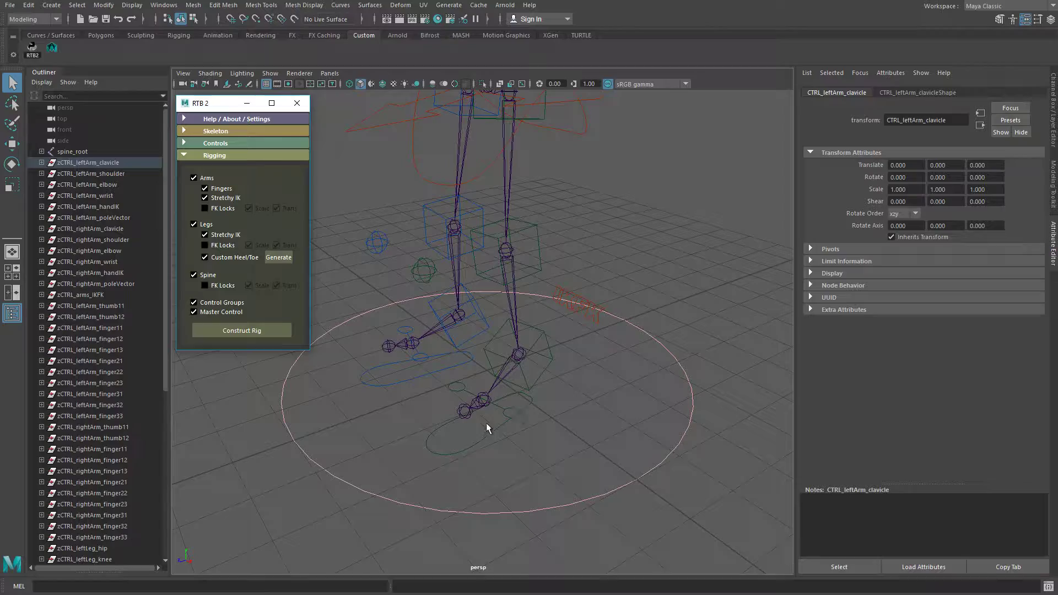
click(466, 438)
alt+drag(610, 466, 492, 464)
alt+right_drag(490, 460, 574, 445)
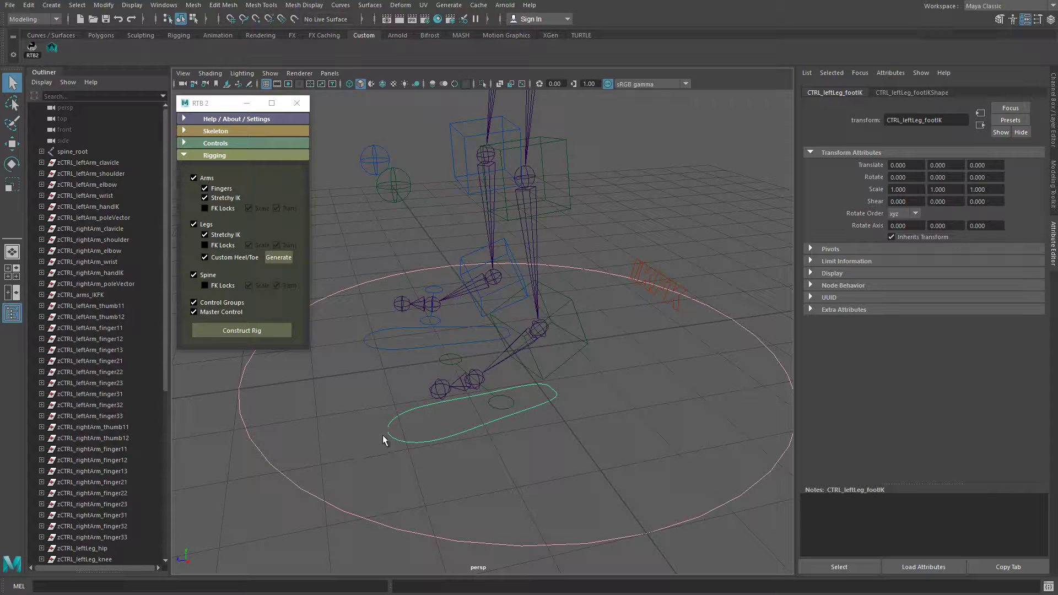
click(275, 257)
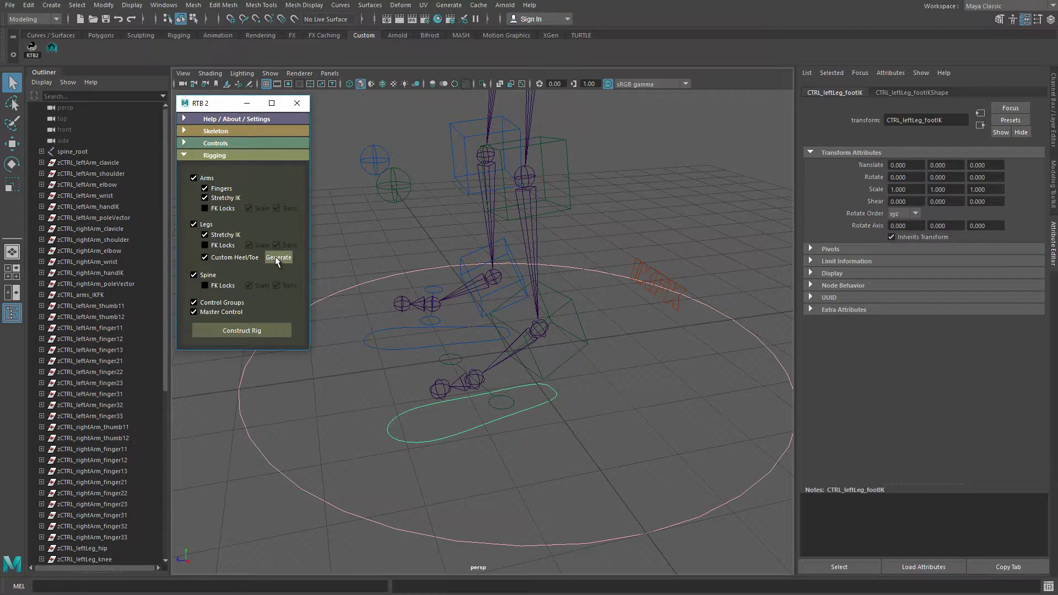
Set the Move tool's axis orientation to Object and move the left toe locator forward to about X 1.602, Z 2.221.
click(416, 434)
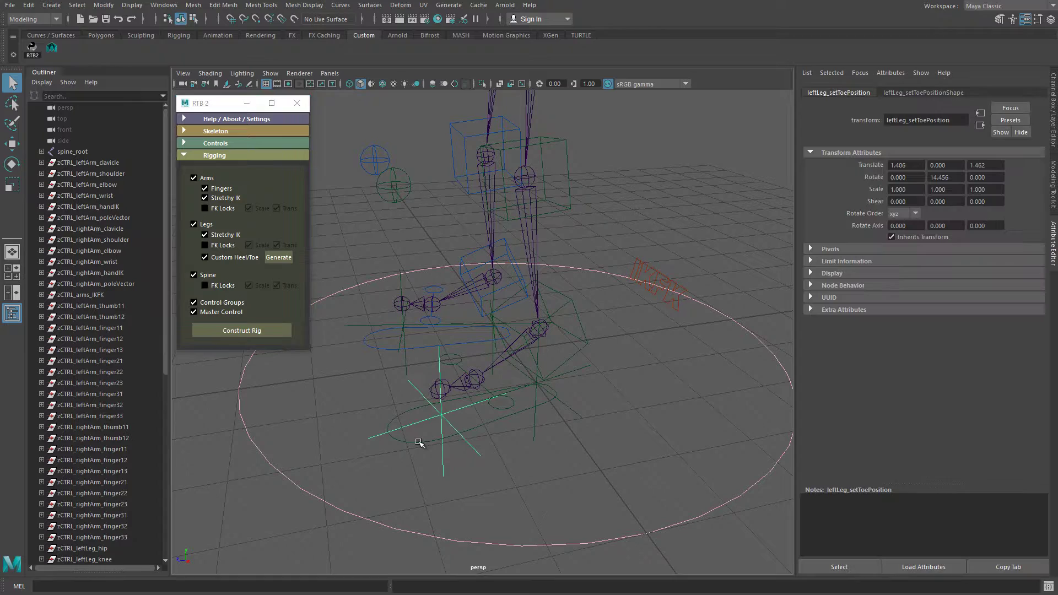
key(w)
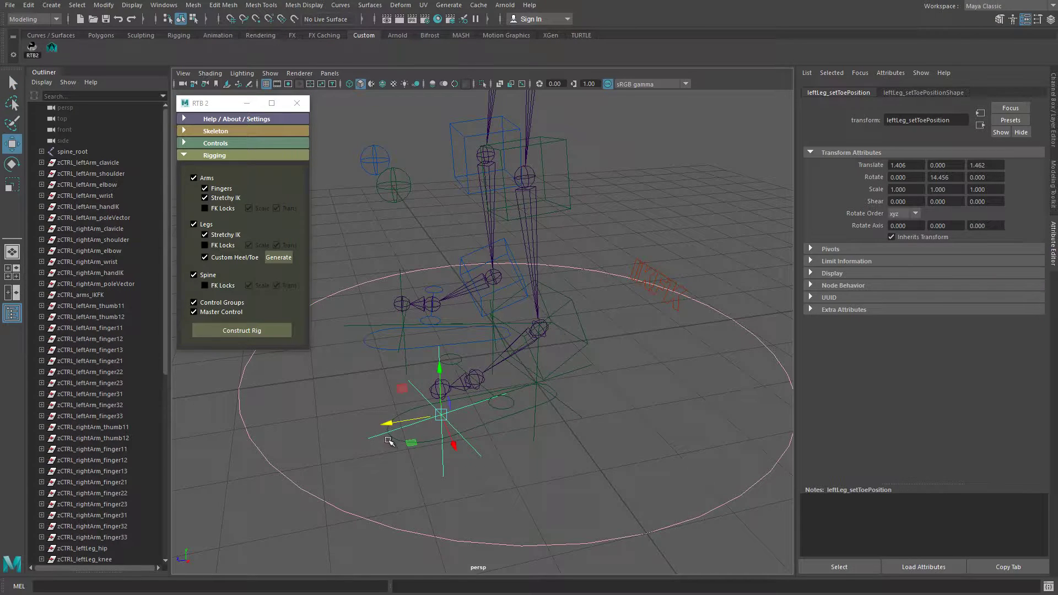
double_click(12, 143)
click(232, 144)
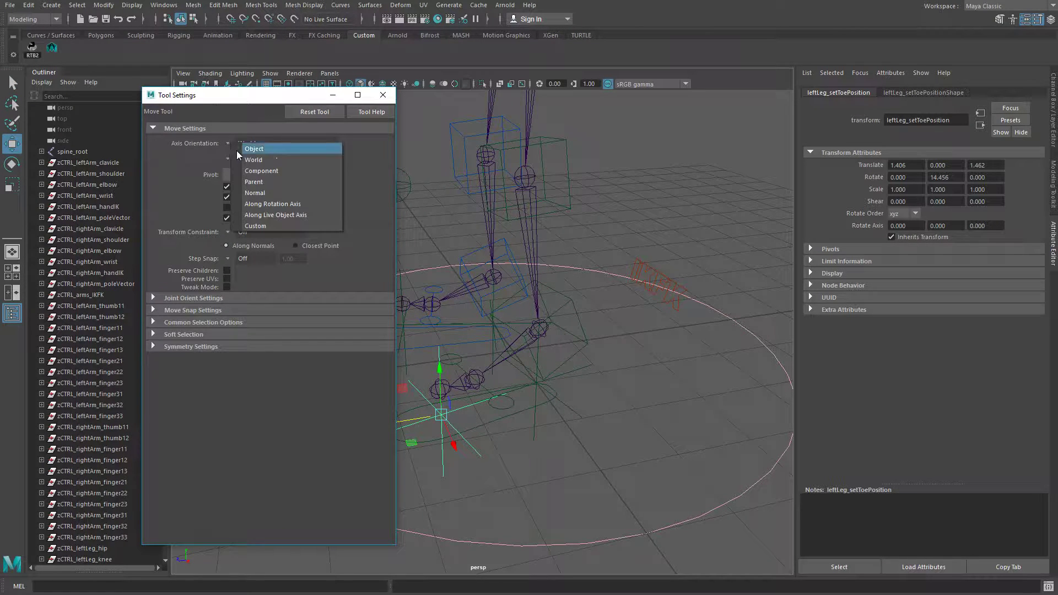
click(249, 150)
click(383, 94)
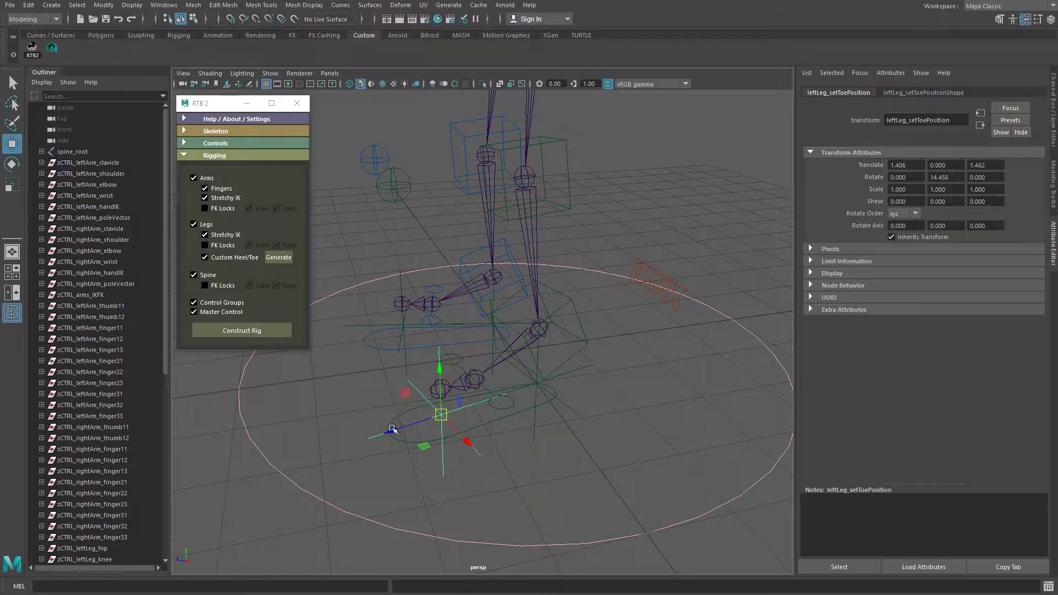
drag(391, 430, 335, 449)
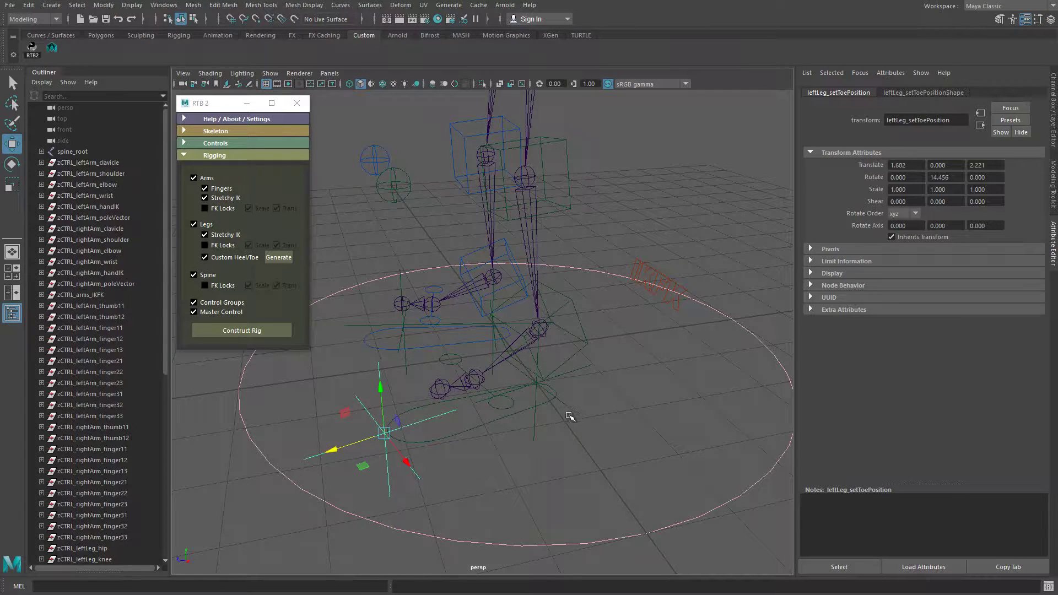
Move the left heel locator backward along the foot to about X 0.931, Z -0.328.
click(535, 431)
drag(491, 398, 504, 398)
mouse_move(504, 397)
alt+mouse_down()
mouse_move(590, 439)
mouse_move(494, 399)
mouse_move(513, 390)
alt+mouse_up()
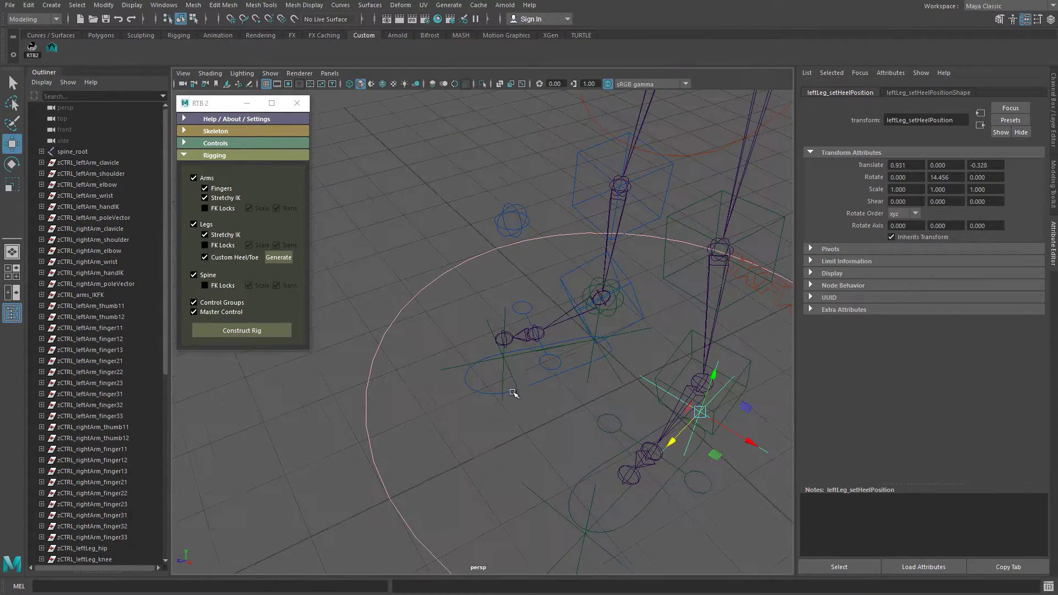
Move the right toe locator forward to about X -1.606, Z 2.237 and the right heel locator back to about X -0.898, Z -0.454.
click(475, 365)
click(403, 376)
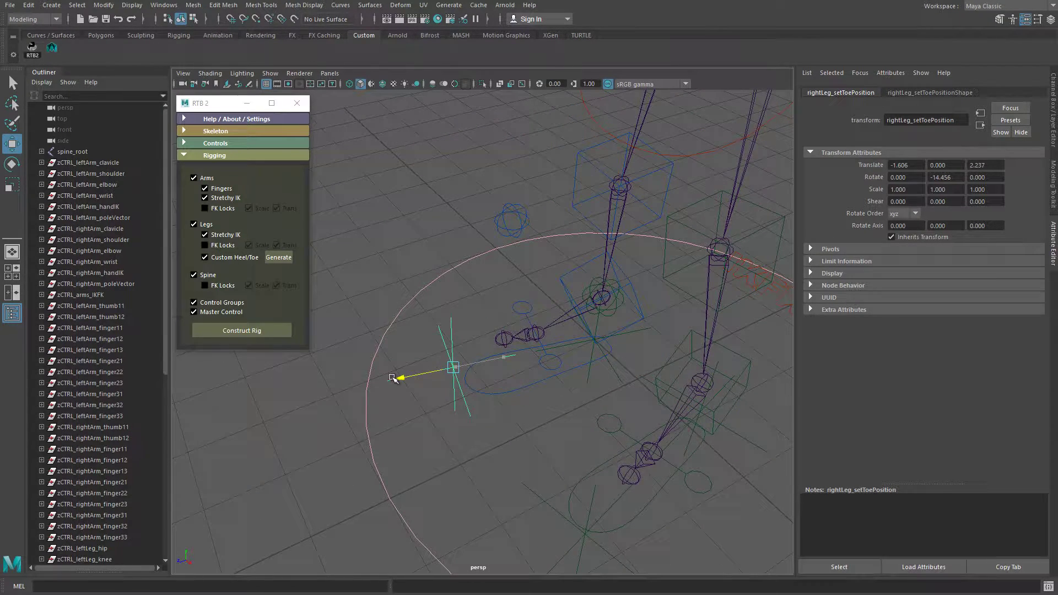
middle_drag(632, 331, 647, 353)
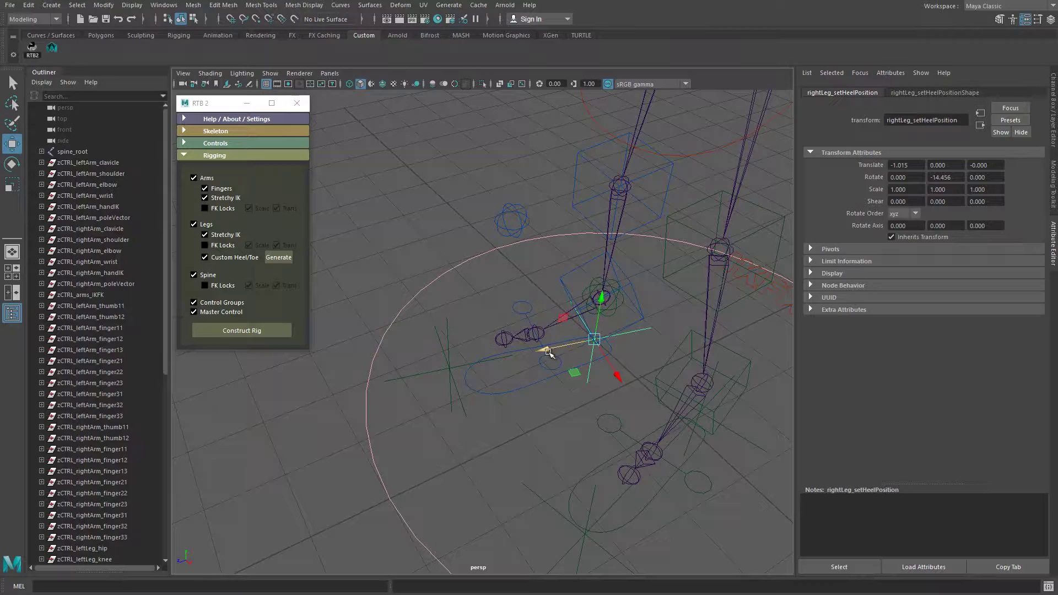
middle_drag(547, 349, 704, 444)
alt+drag(704, 444, 512, 467)
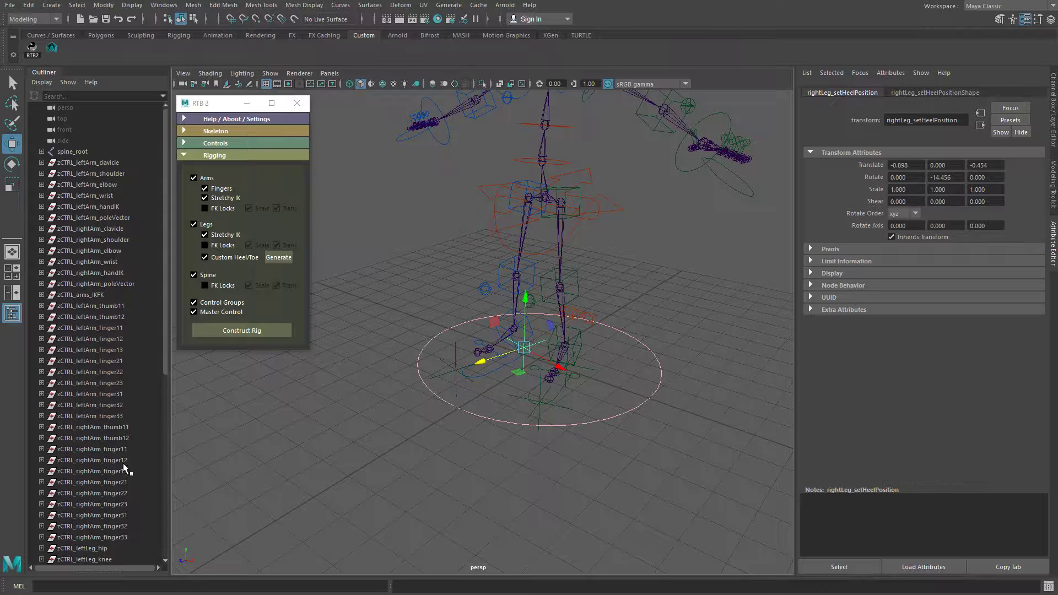
Turn the Control Groups option off and back on to check how it affects Master Control.
drag(163, 354, 84, 173)
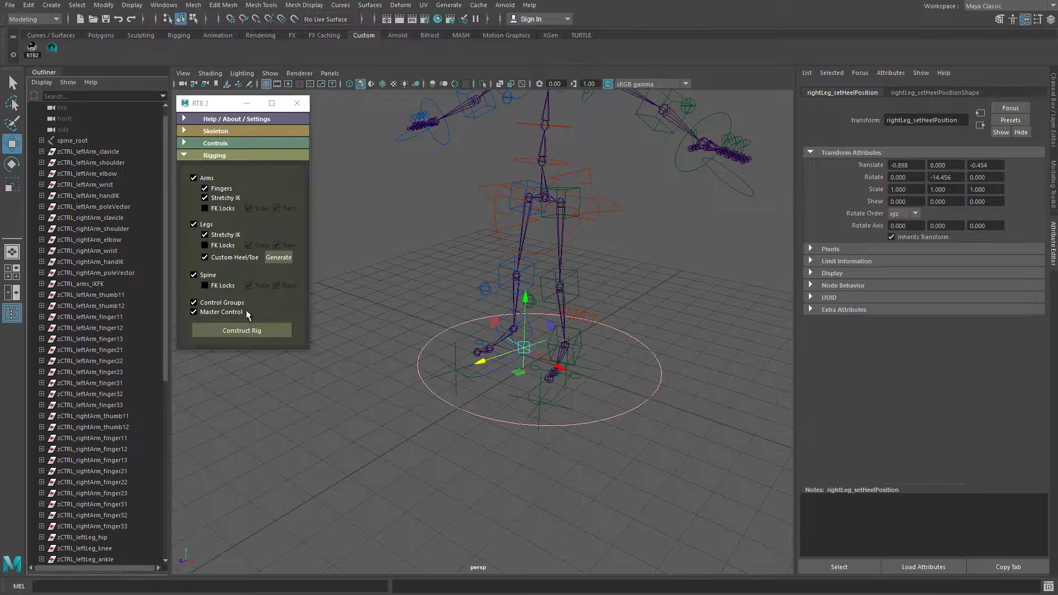
click(194, 304)
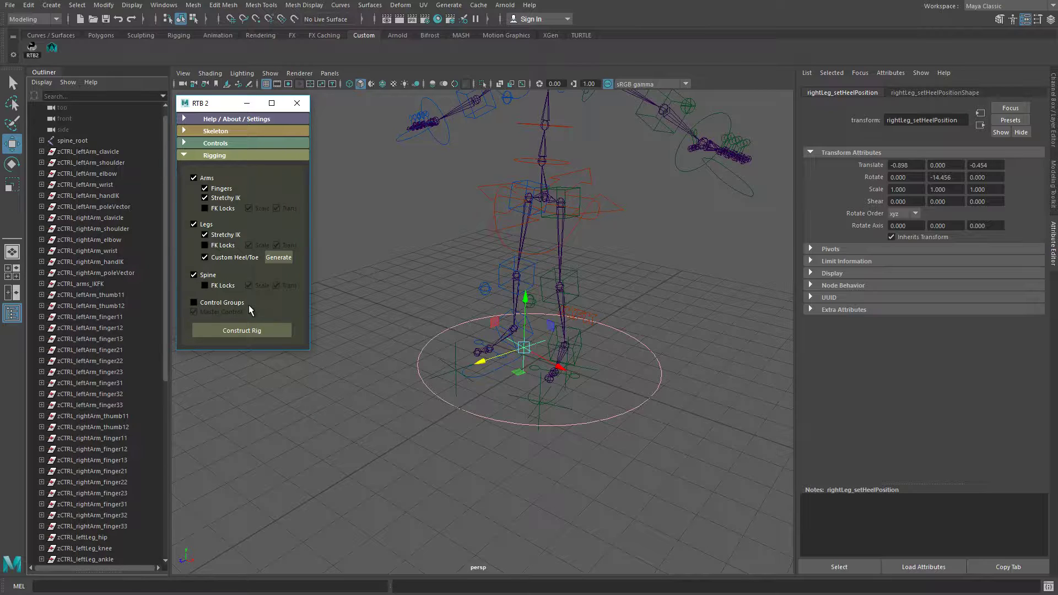
click(194, 304)
click(194, 304)
click(194, 304)
Locate the master control's group in the Outliner and construct the rig with Control Groups and Master Control enabled.
click(487, 415)
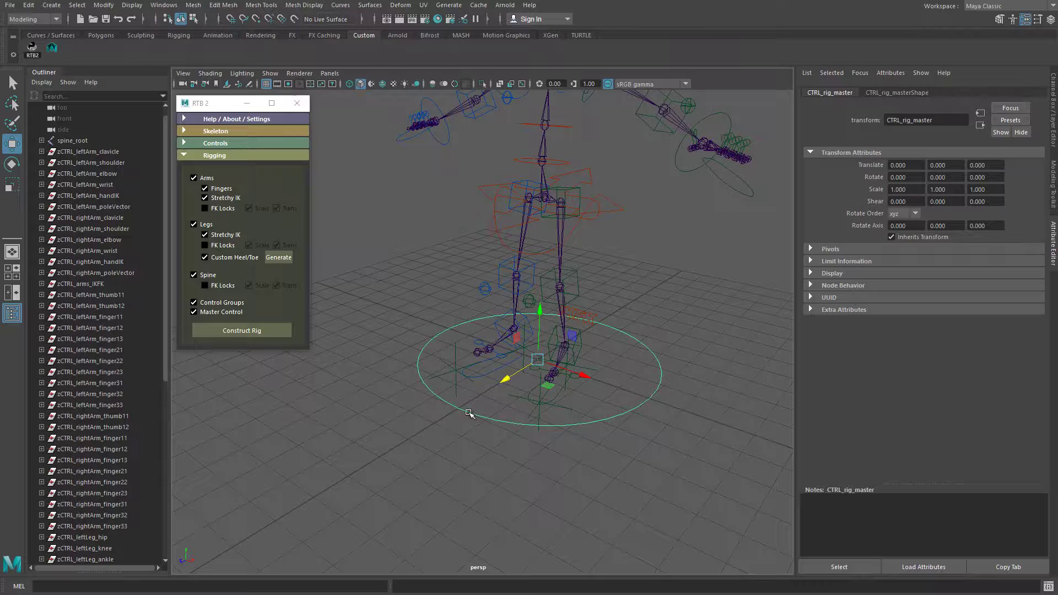
drag(167, 331, 194, 477)
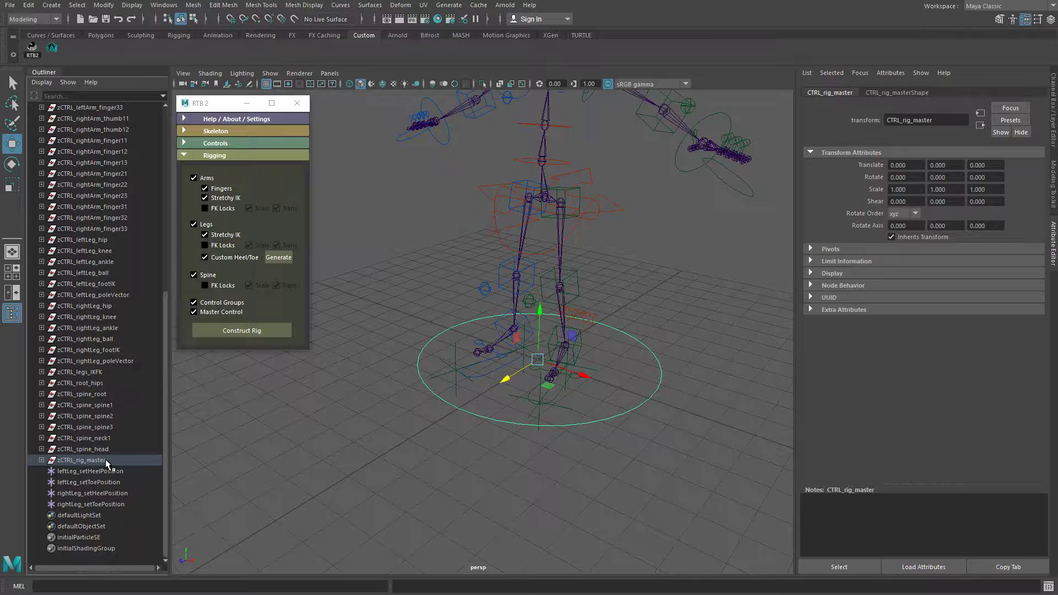
alt+drag(431, 488, 525, 491)
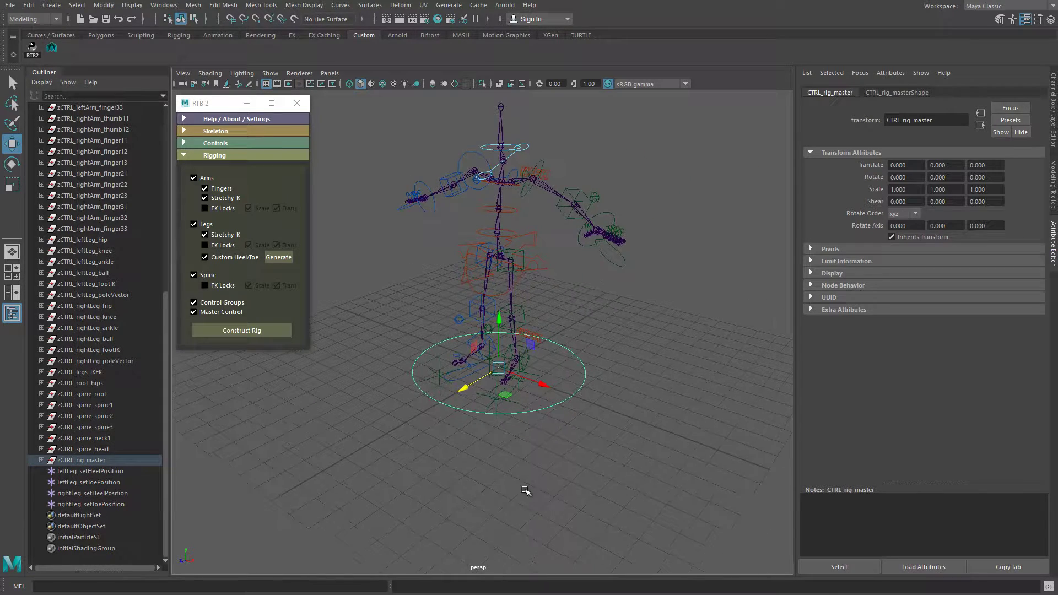
click(240, 329)
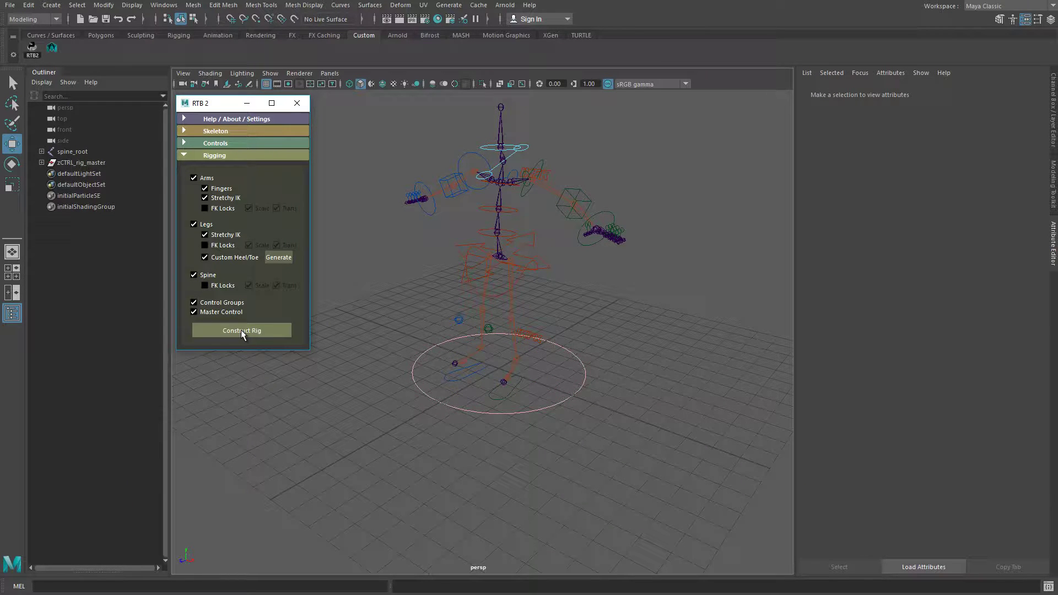
Examine the groups nested under CTRL_rig_master in the Outliner, and collapse the hierarchy again.
click(42, 163)
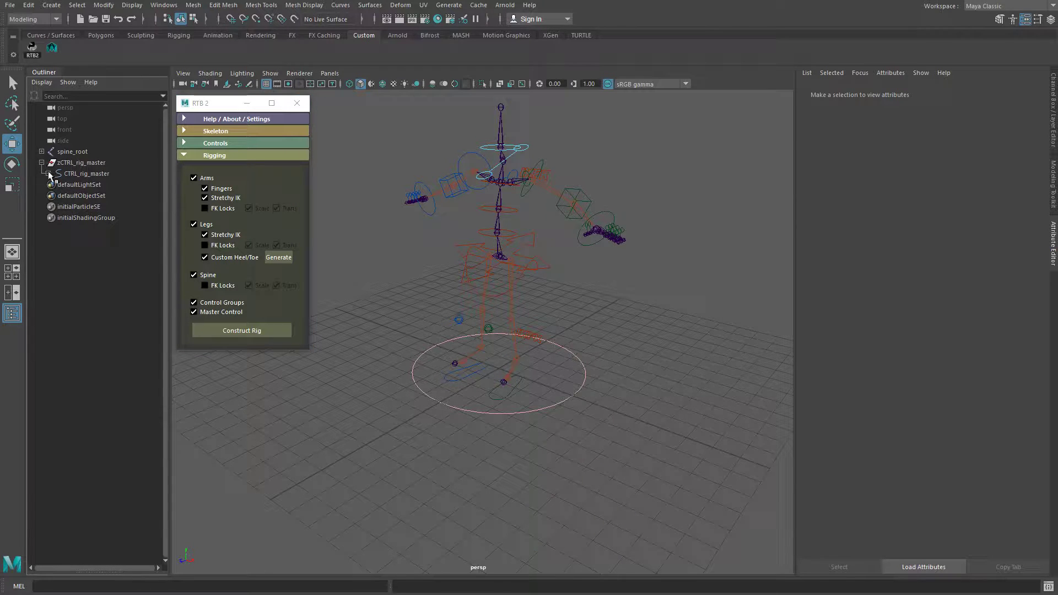
click(49, 174)
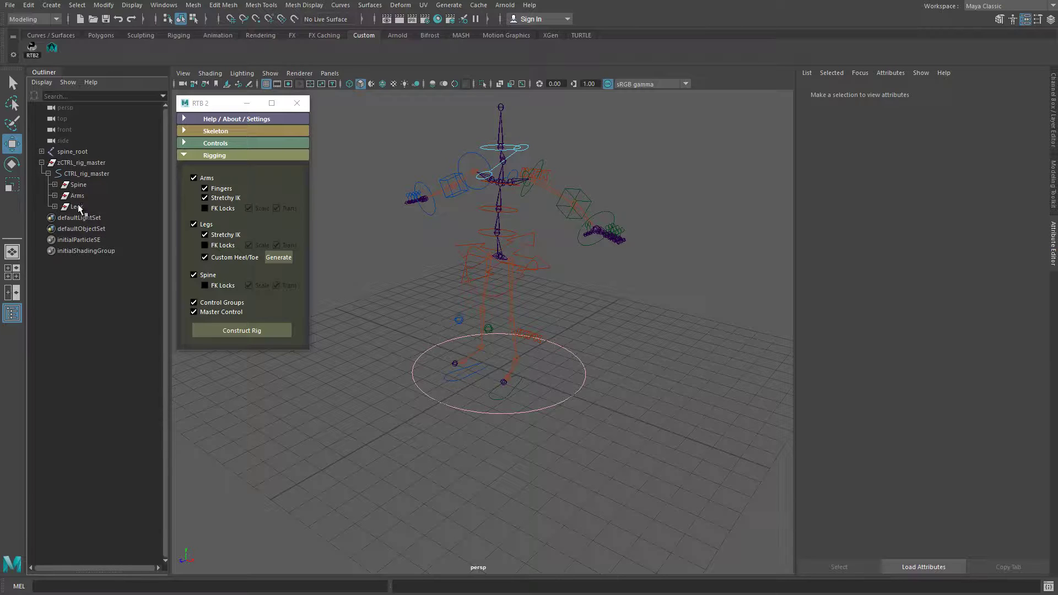
click(48, 175)
click(41, 163)
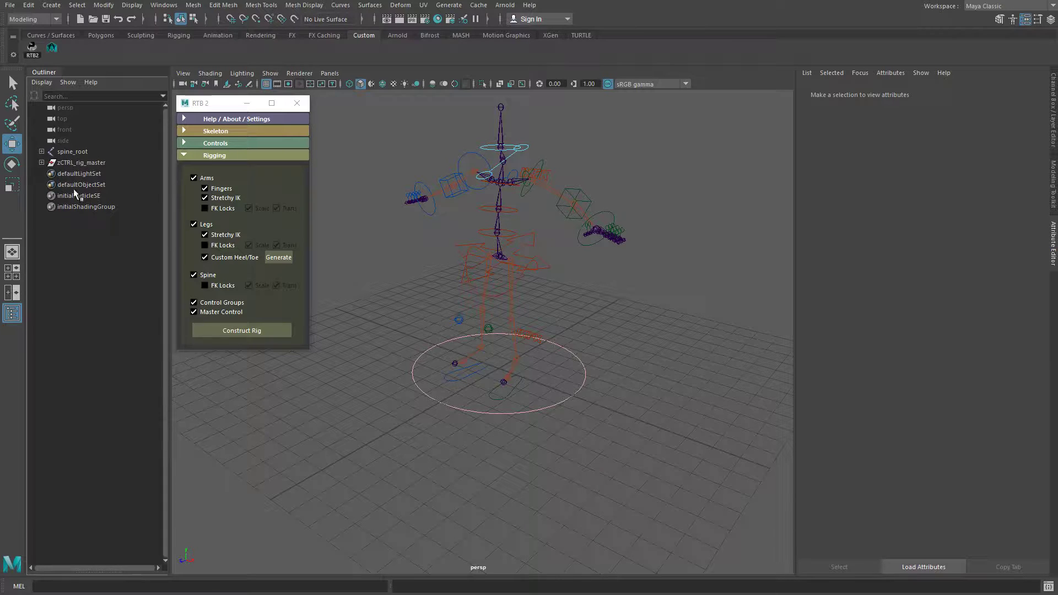
Test the rig by rotating the master control about 23.6 degrees around Z, undo the rotation and clear the selection.
click(472, 404)
key(f)
key(e)
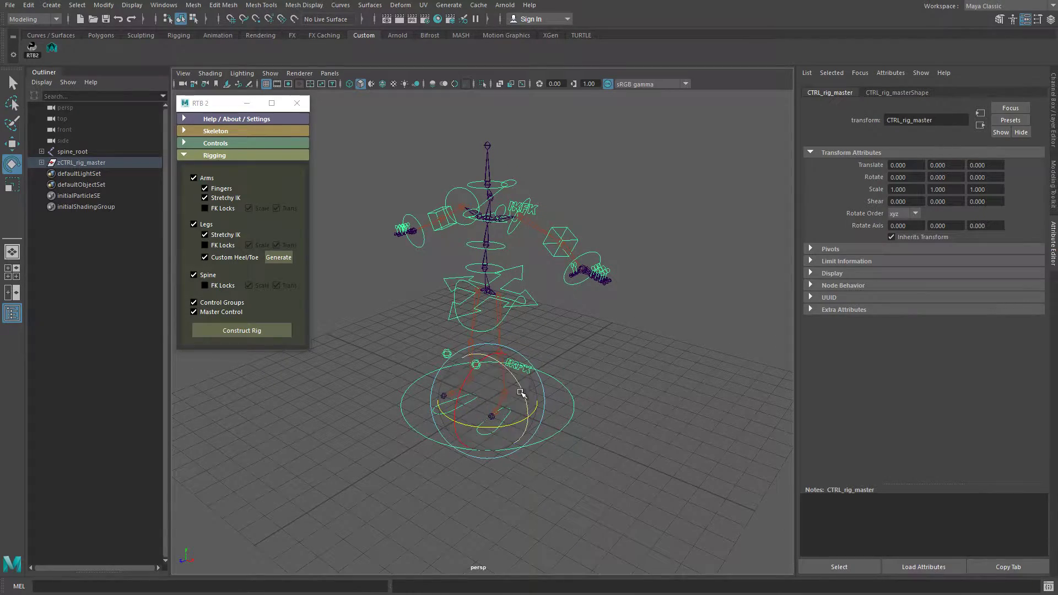
drag(521, 392, 508, 370)
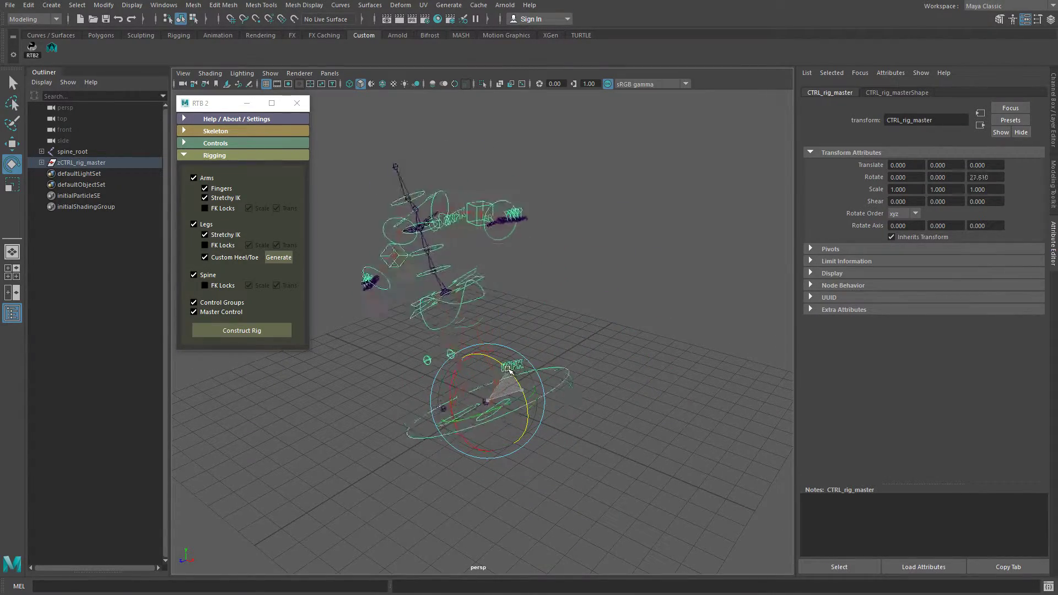
key(ctrl+z)
alt+right_drag(530, 387, 604, 368)
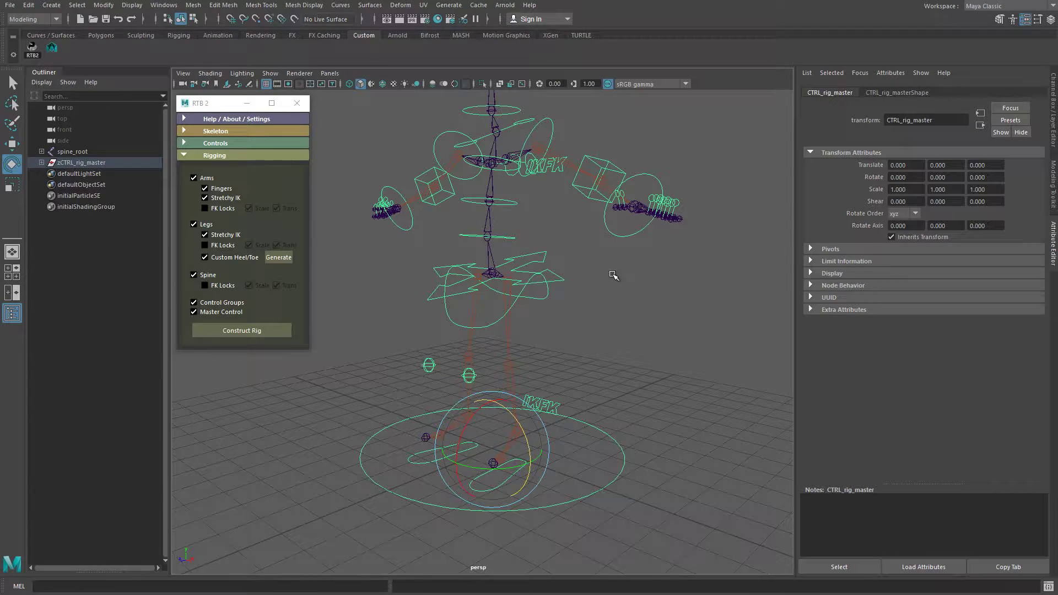
click(549, 326)
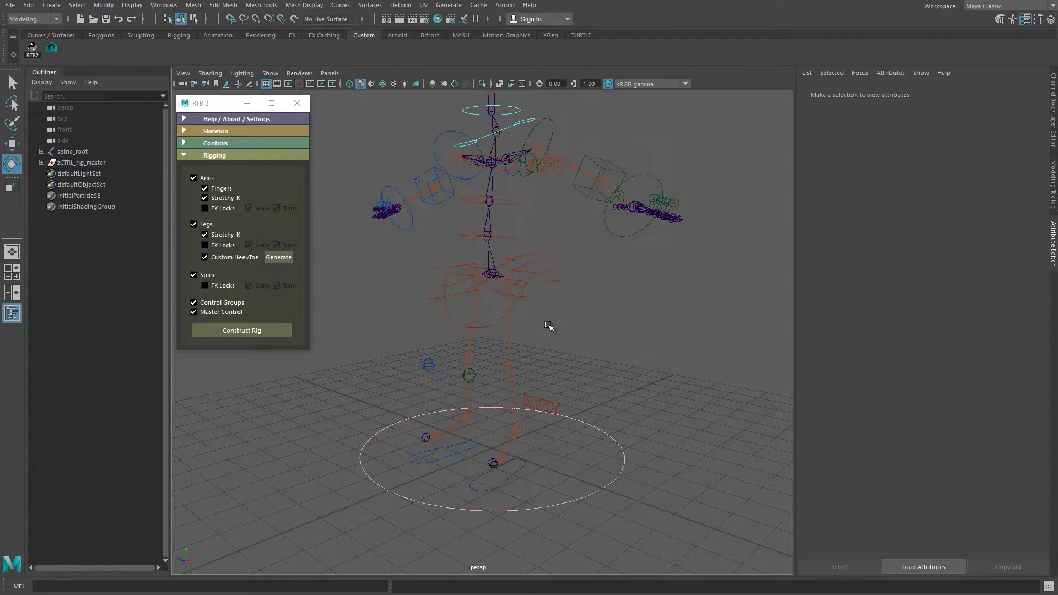
Test the left leg's IK by moving the left foot IK control up about 0.91 units, and undo the move.
click(513, 478)
key(w)
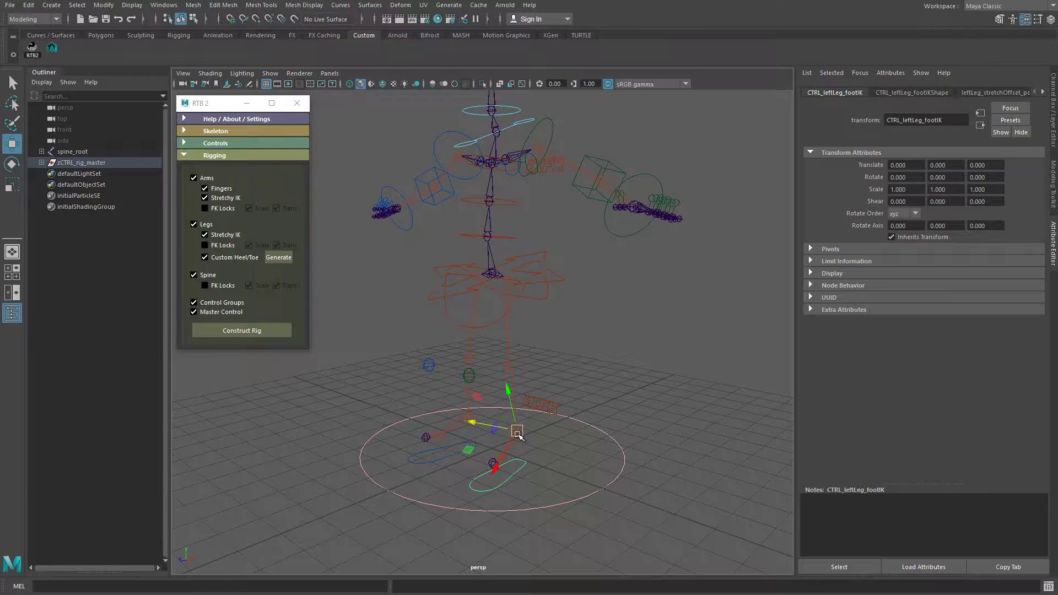
drag(518, 432, 524, 402)
key(ctrl+z)
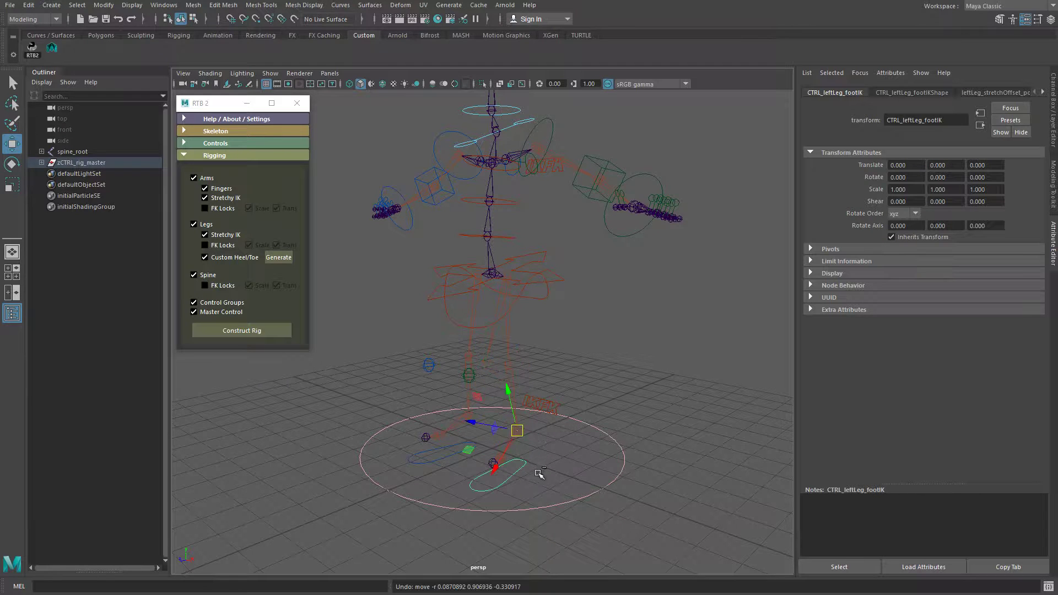
Show the left foot IK control's channels, test Ball Roll and undo it, and try Toe Roll.
click(1053, 127)
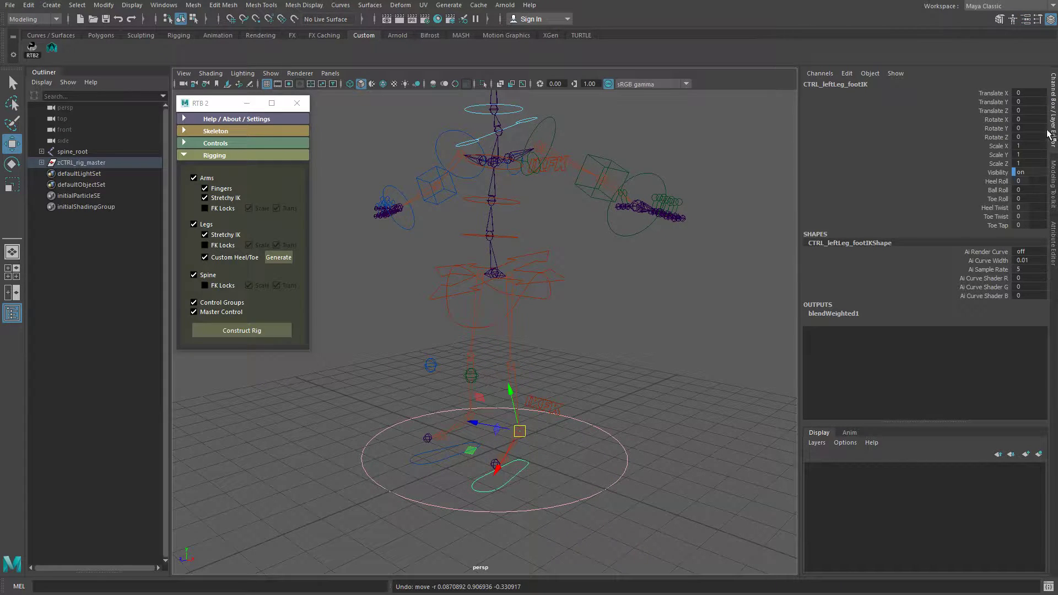
click(997, 189)
middle_drag(740, 315, 693, 324)
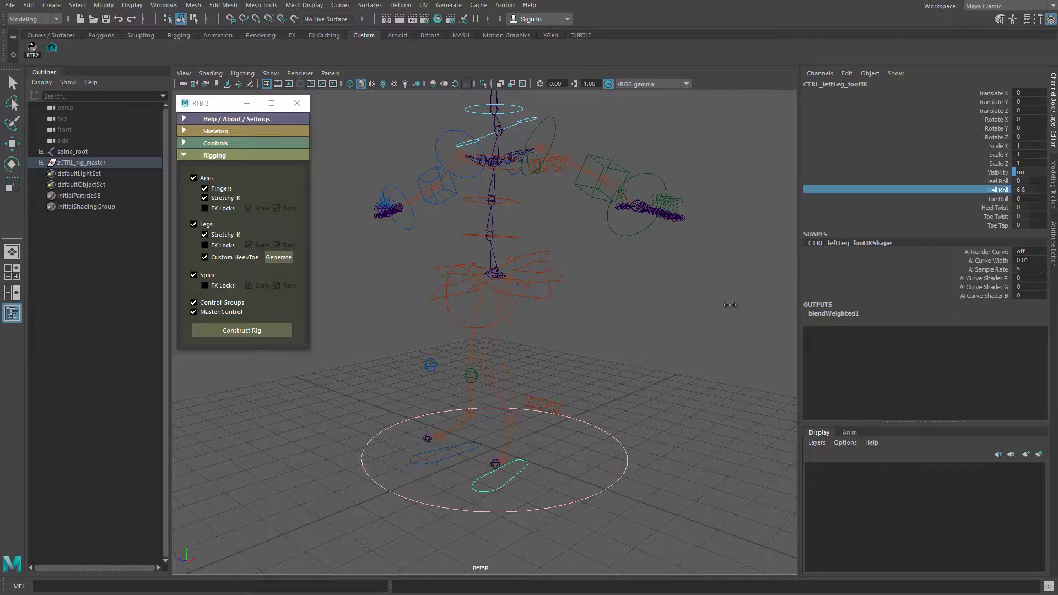
key(ctrl+z)
click(998, 198)
mouse_move(725, 349)
middle_down()
mouse_move(766, 336)
mouse_move(710, 347)
middle_up()
alt+drag(710, 347, 590, 372)
On the legs IKFK control, set Left Leg IKFK Visibility and Left Leg IKFK Switch to FK, and return the switch to IK.
click(522, 420)
key(w)
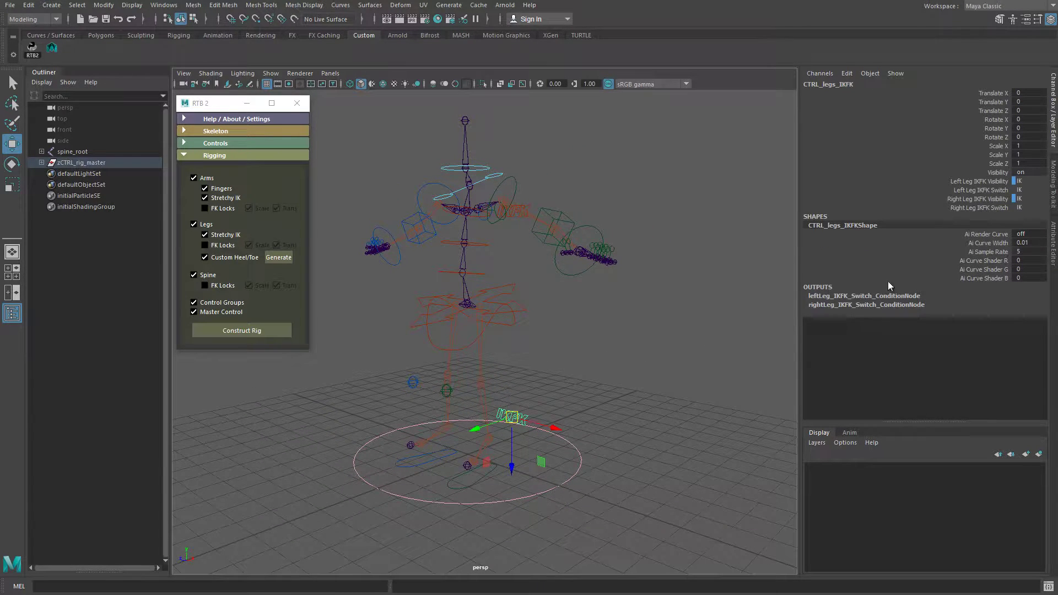
click(1029, 181)
click(1027, 198)
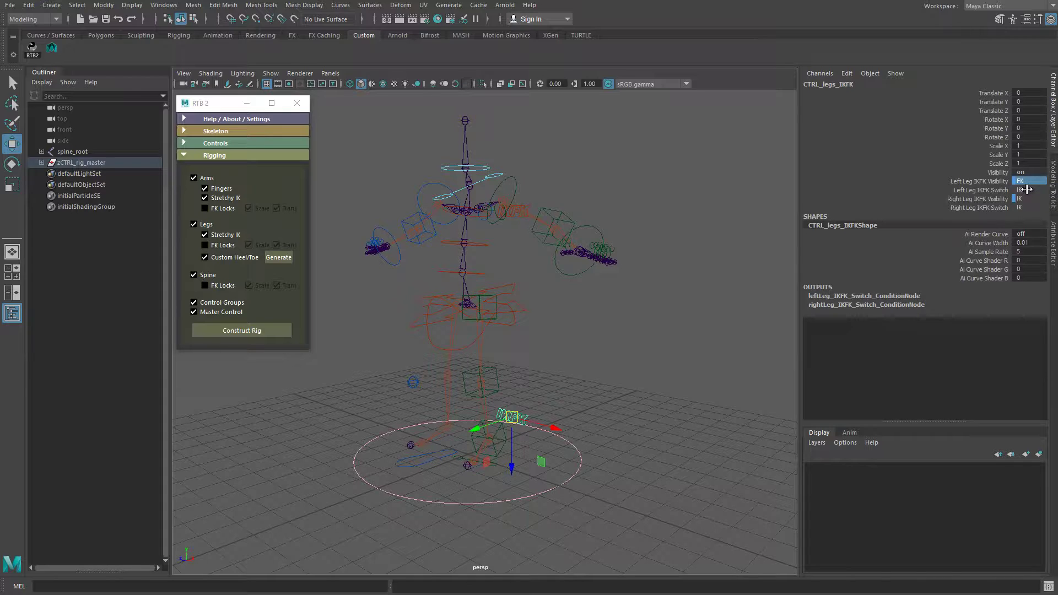
click(1026, 190)
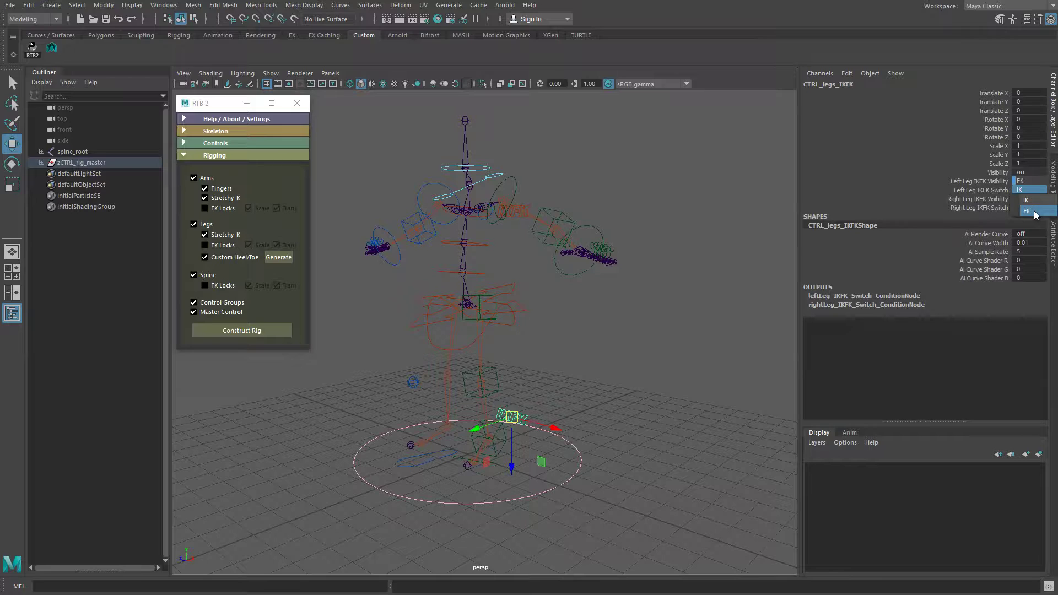
click(1033, 211)
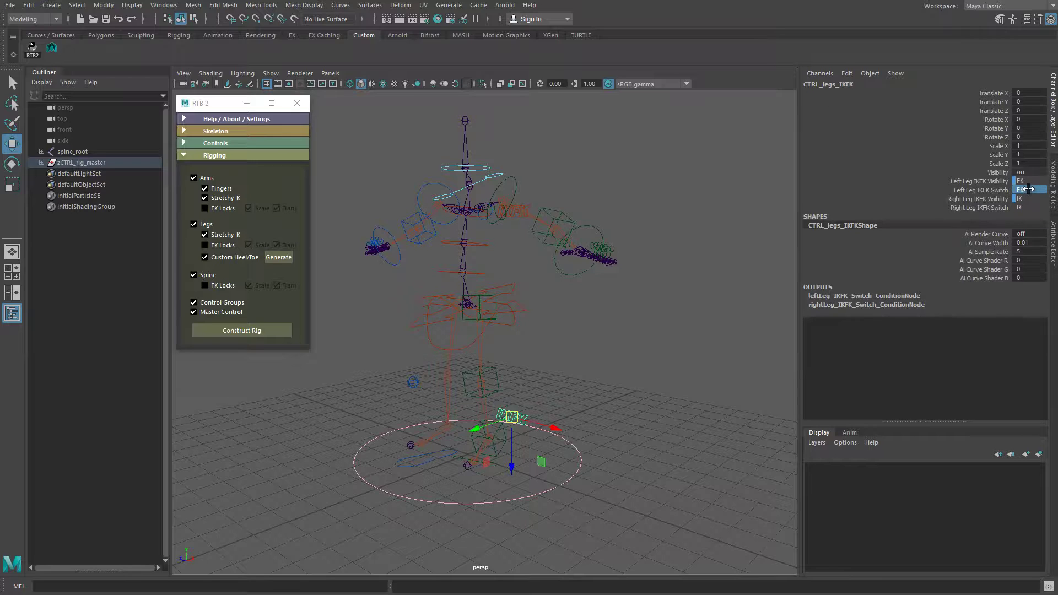
click(1028, 190)
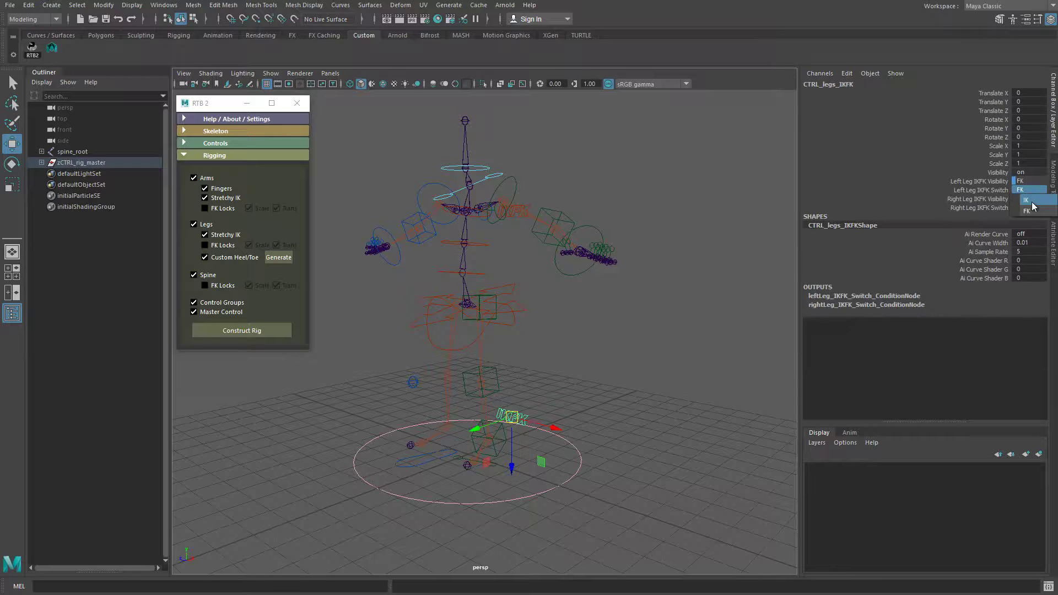
click(1032, 202)
Select the arms IKFK control and examine its visibility and switch attributes for both arms.
alt+drag(730, 352, 623, 416)
click(527, 216)
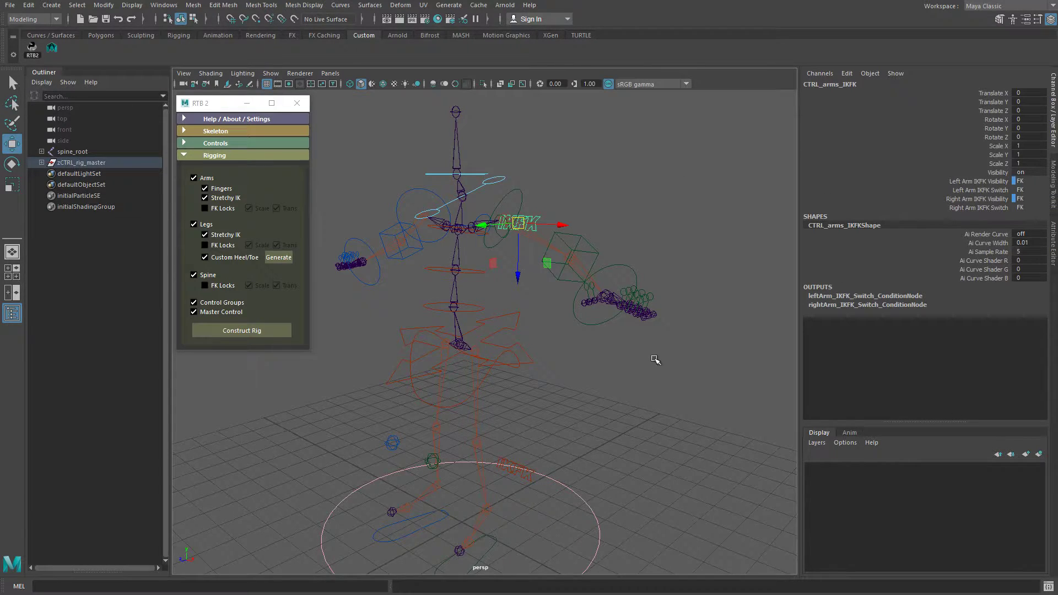
alt+drag(655, 359, 588, 368)
Test the hips control by rotating it about 15.7 degrees around Y, and undo the rotation.
click(480, 376)
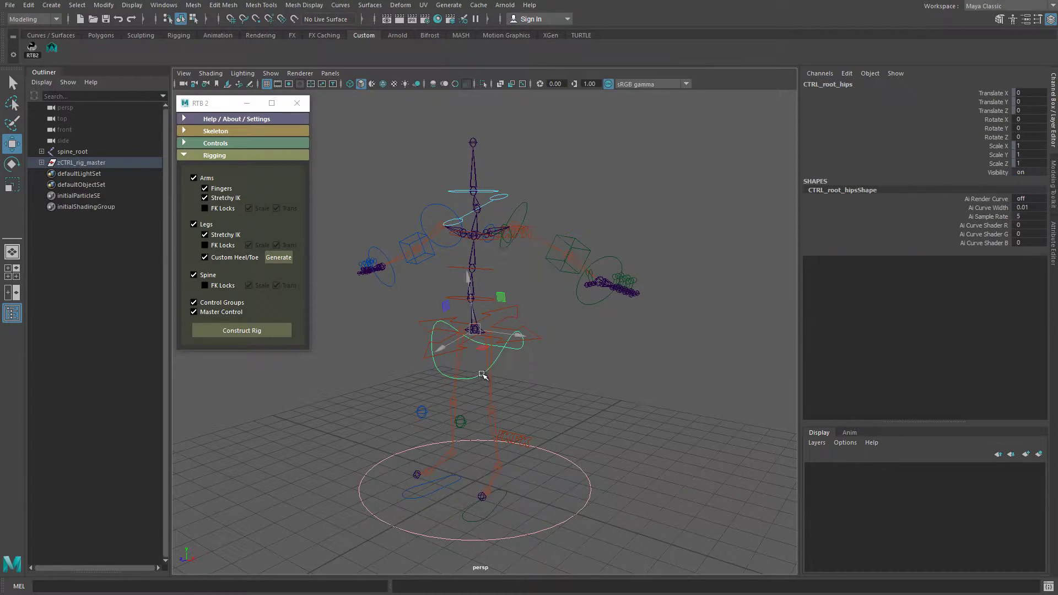
key(e)
drag(509, 320, 484, 287)
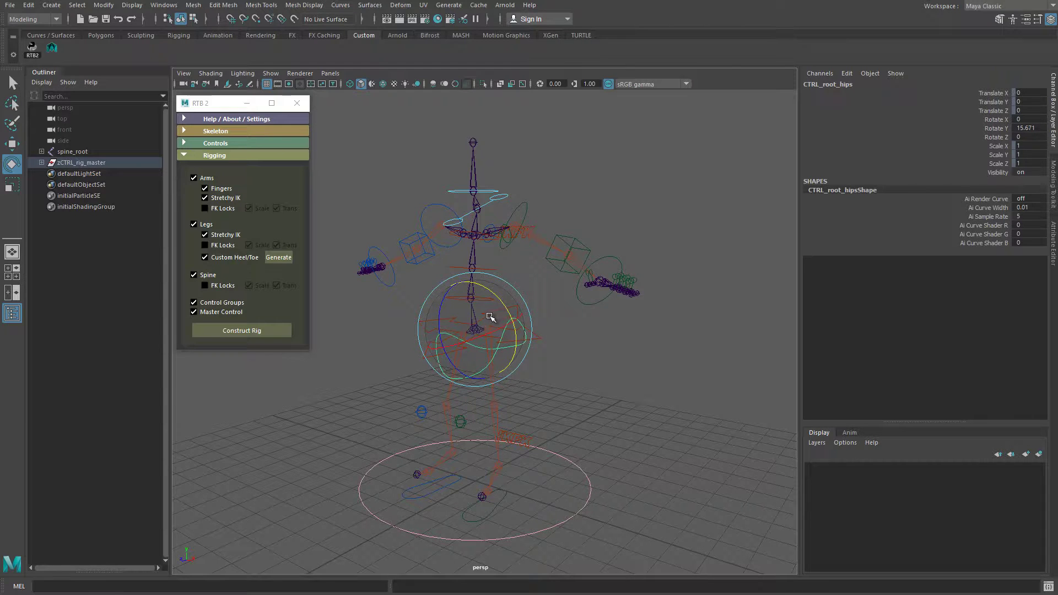
key(ctrl+z)
On the arms IKFK control, set Left Arm IKFK Visibility and Left Arm IKFK Switch to IK.
alt+drag(668, 331, 602, 320)
click(530, 235)
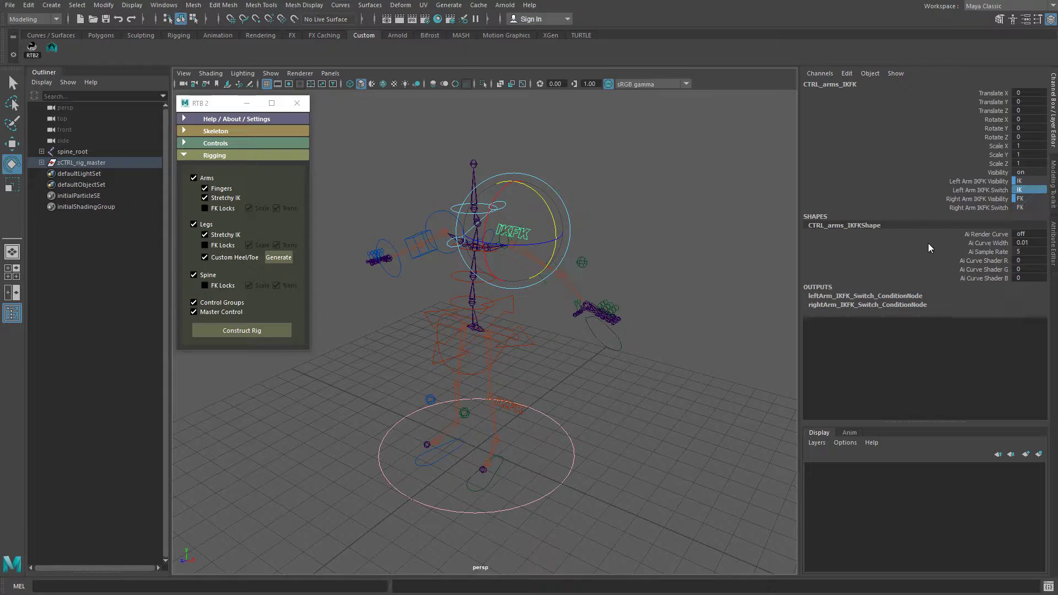
Test the left arm's IK by moving the hand IK control, and move its pole vector control to about 0.229, 1.124, -0.214.
click(609, 344)
key(w)
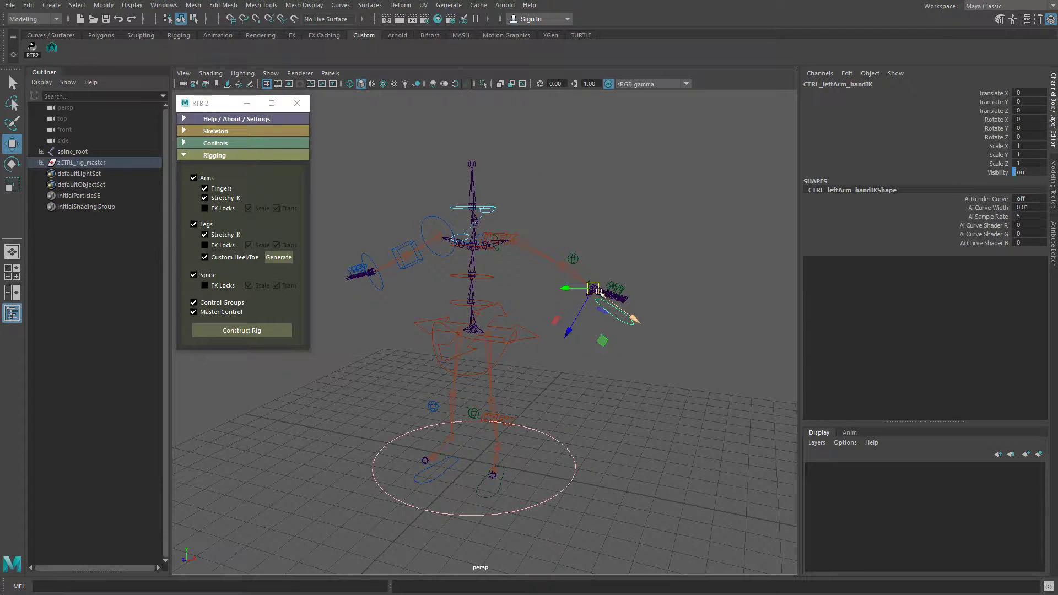
drag(605, 308, 567, 236)
click(574, 257)
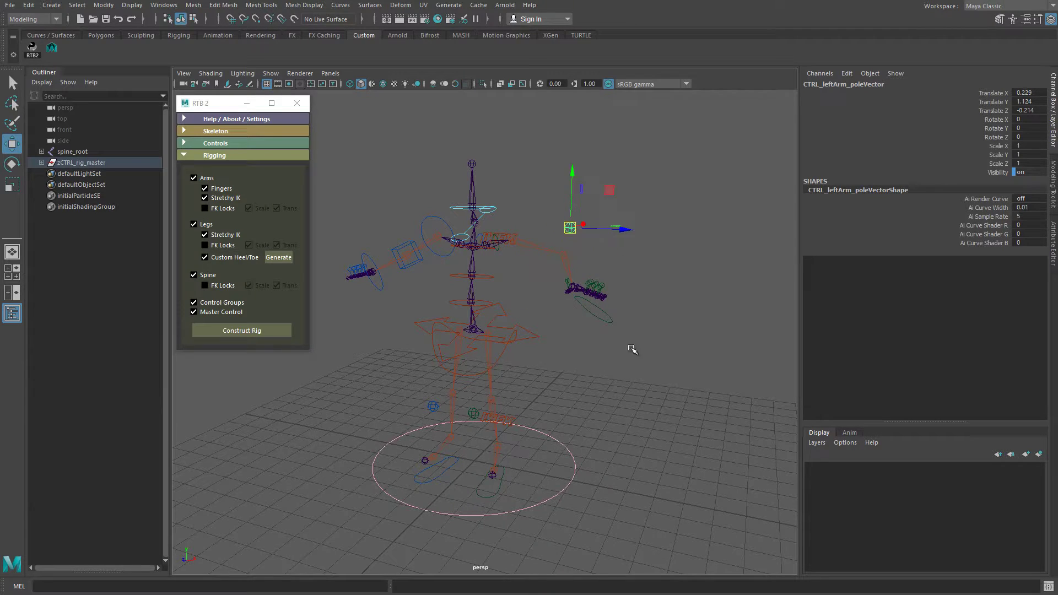
alt+drag(633, 350, 599, 379)
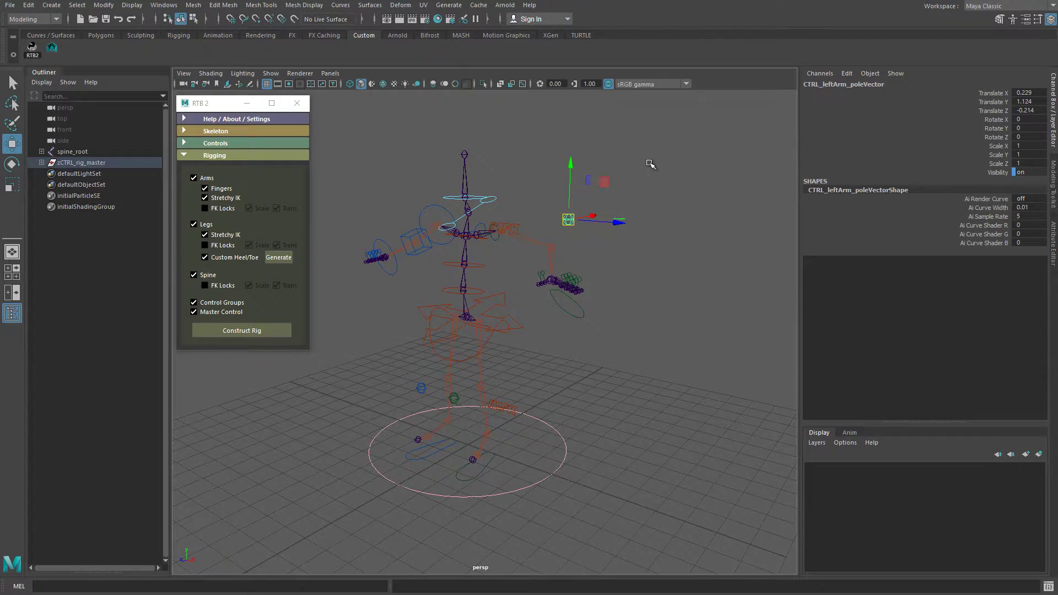